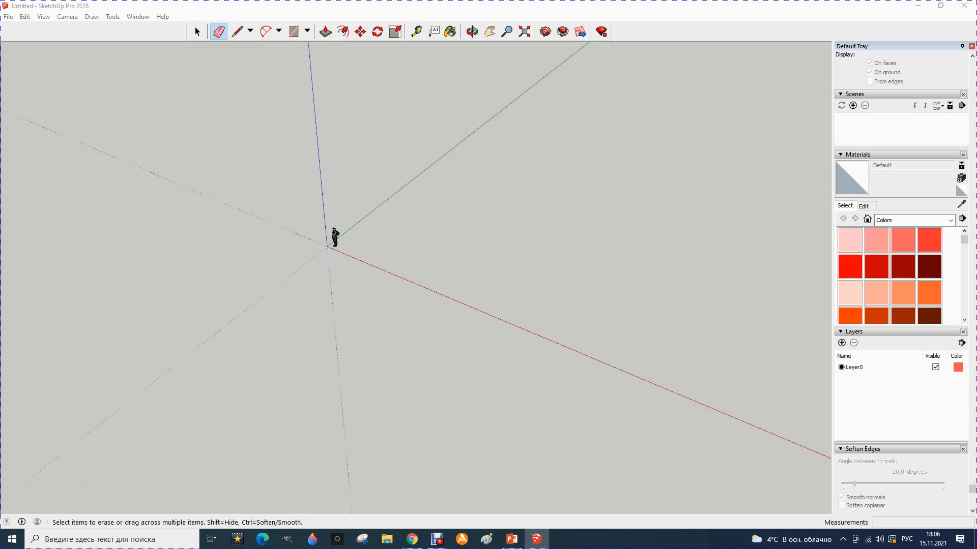
# Step: Create two guide lines with the Tape Measure, offset 2000 mm from the green axis and 2000 mm from the red axis
pyautogui.scroll(5, 338, 241)
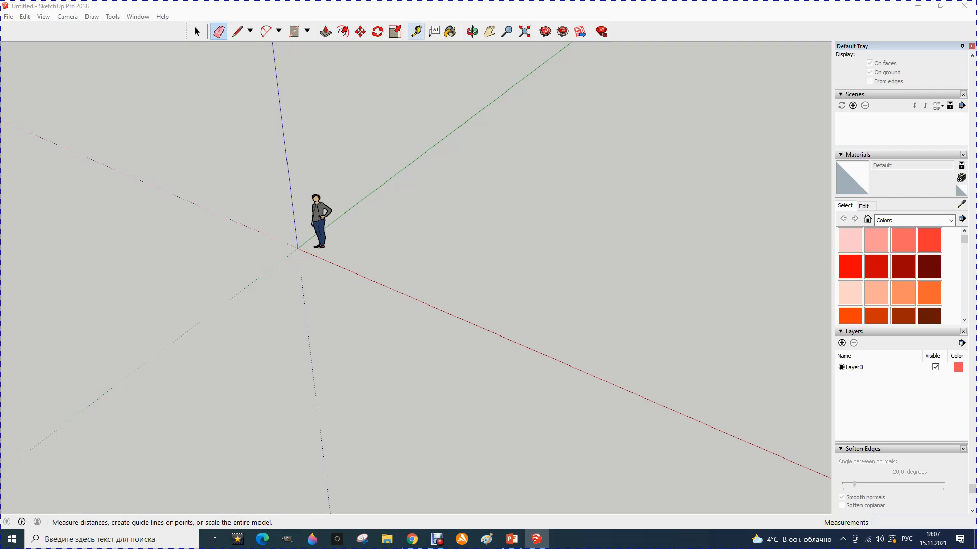
pyautogui.click(416, 31)
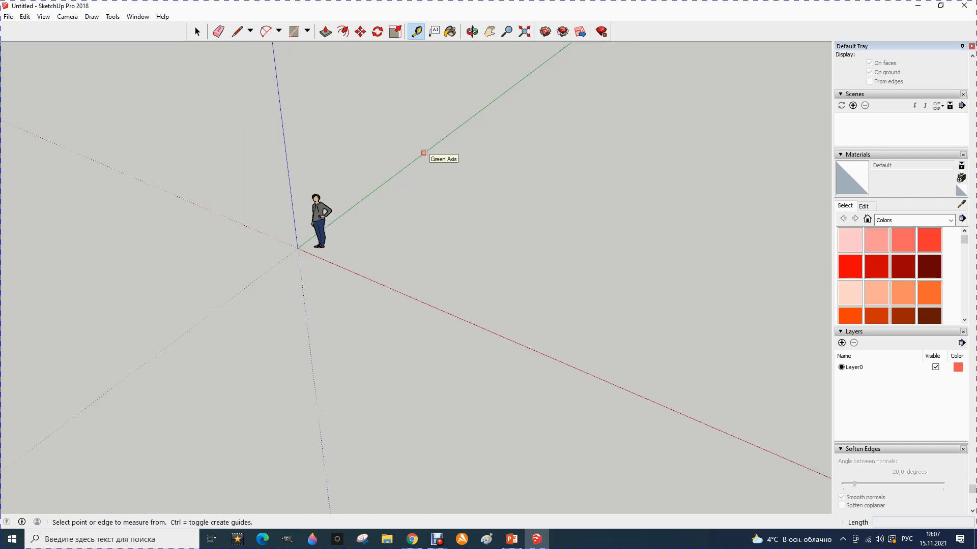
pyautogui.click(423, 153)
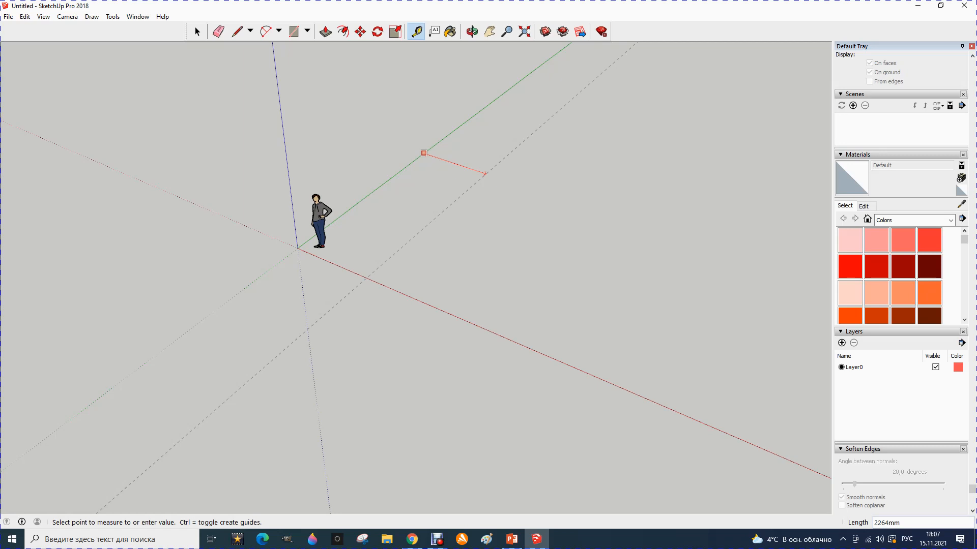
pyautogui.write('2000')
pyautogui.press('Return')
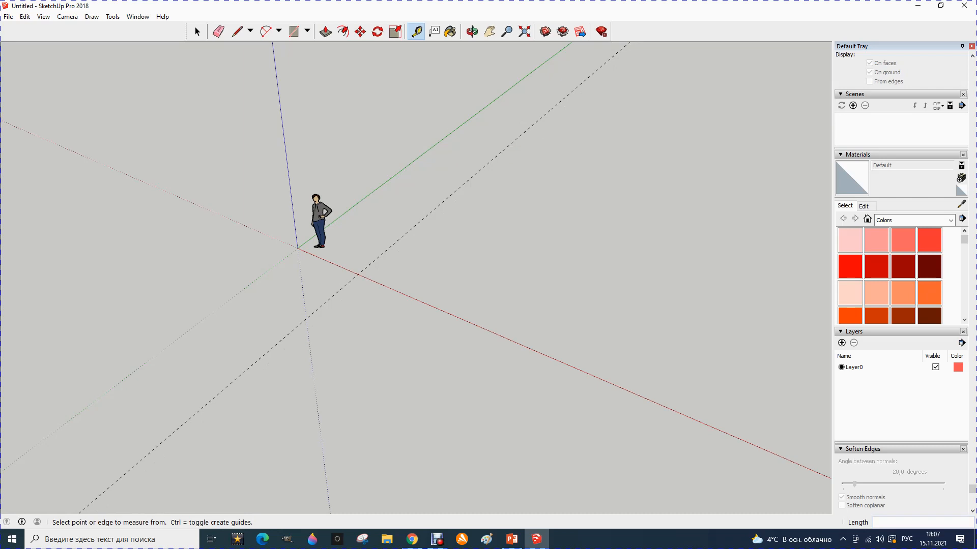
pyautogui.click(466, 321)
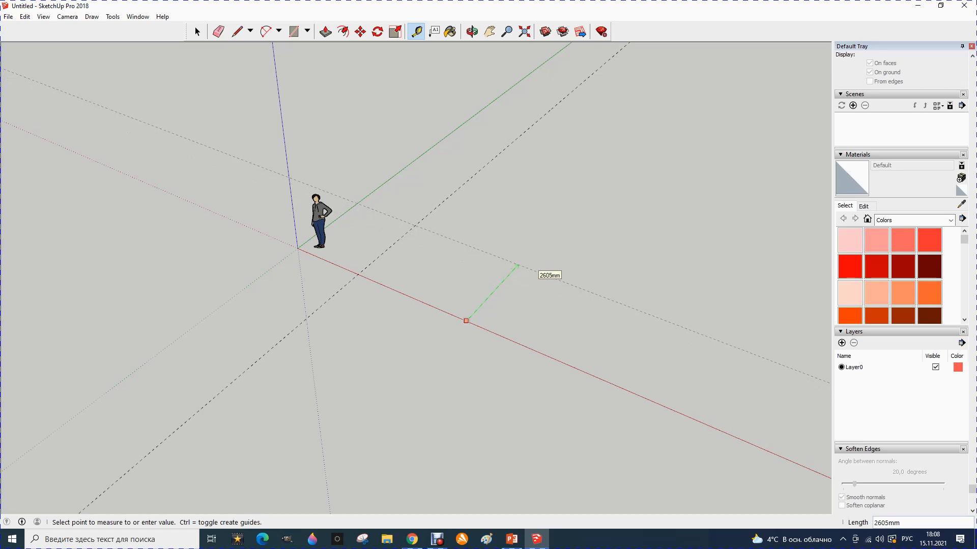
pyautogui.write('2000')
pyautogui.press('Return')
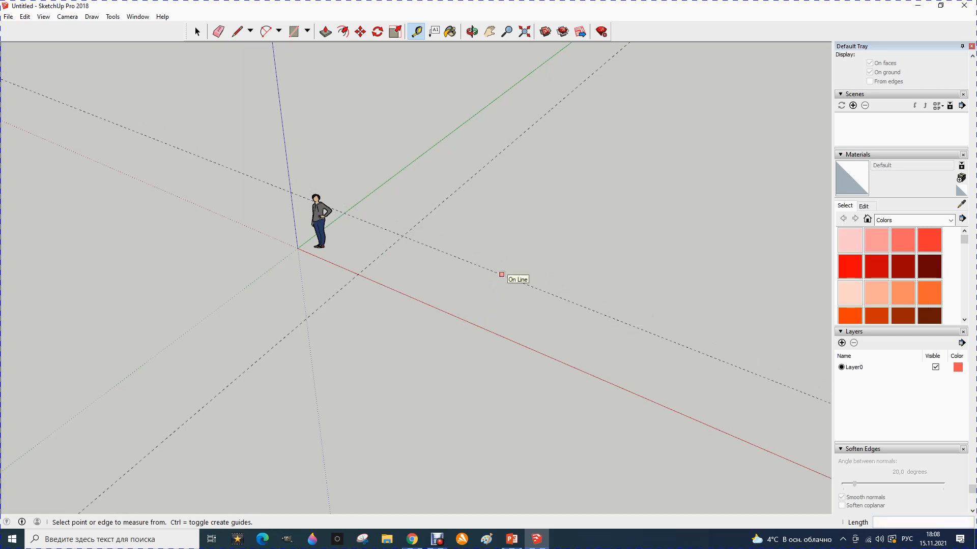
# Step: Add a second parallel guide 2000 mm beyond each existing guide, so the four guides enclose a square
pyautogui.click(501, 274)
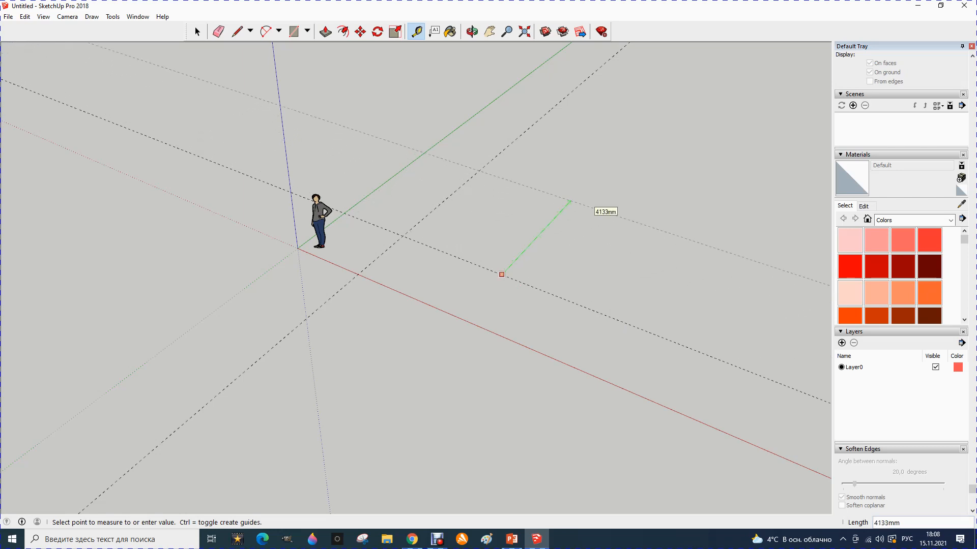
pyautogui.write('2000')
pyautogui.press('Return')
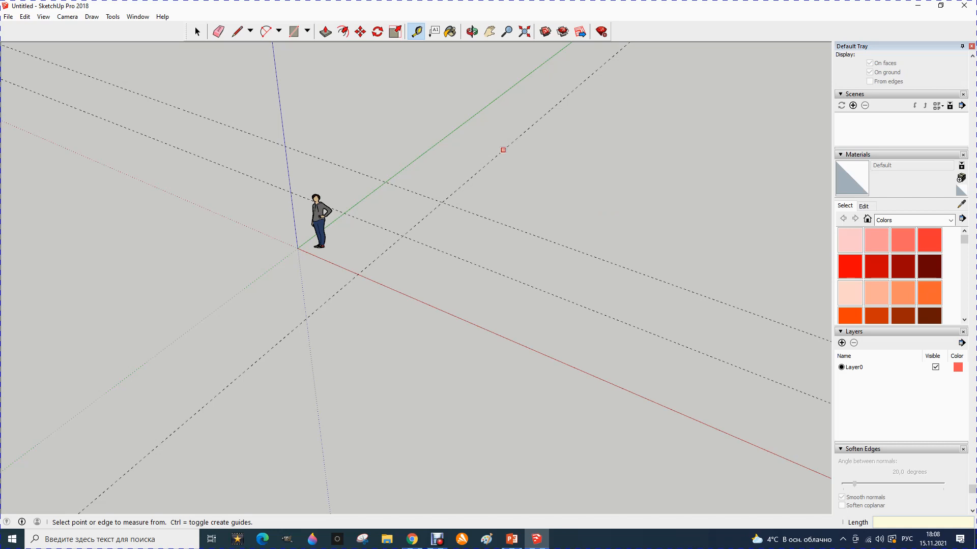
pyautogui.click(503, 150)
pyautogui.write('2')
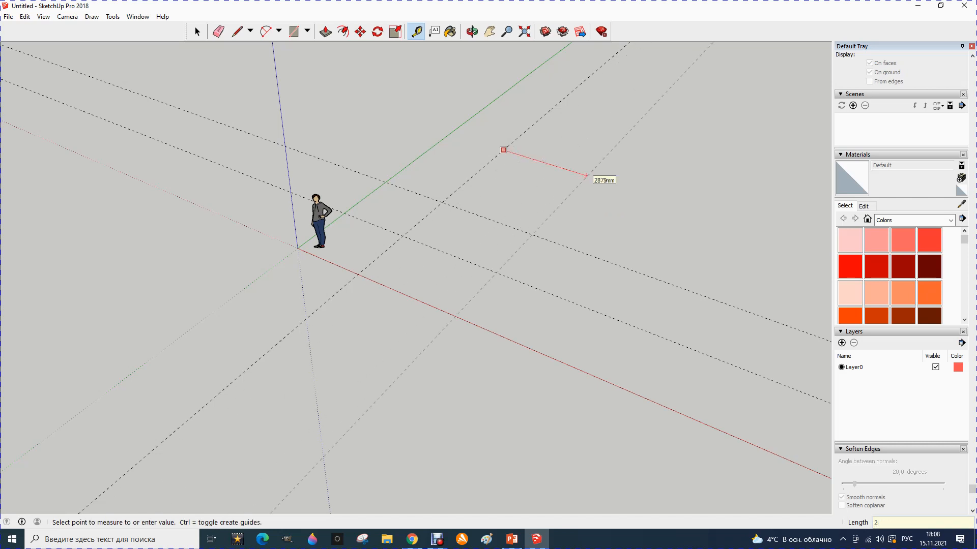
pyautogui.write('000')
pyautogui.press('Return')
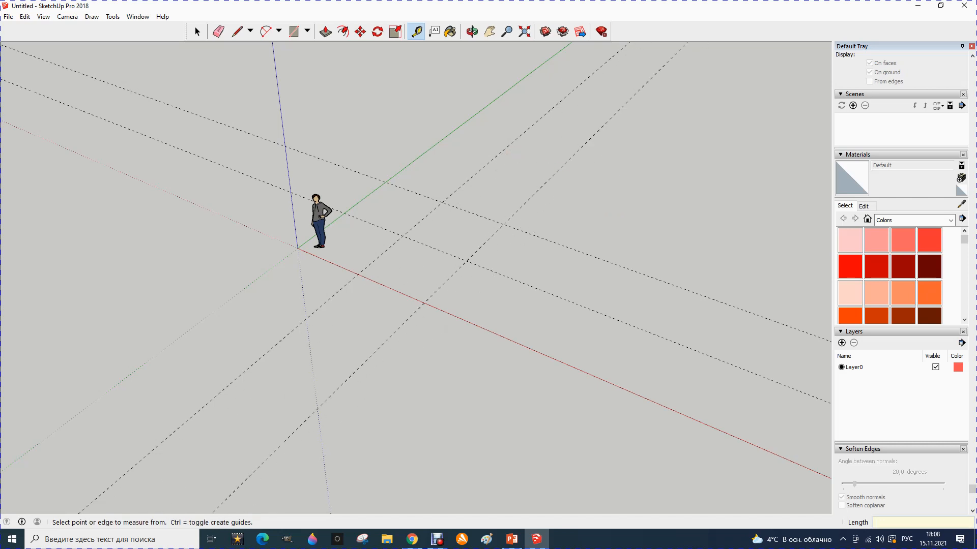
# Step: Draw a closed square face with the Line tool through the four guide intersections
pyautogui.click(237, 32)
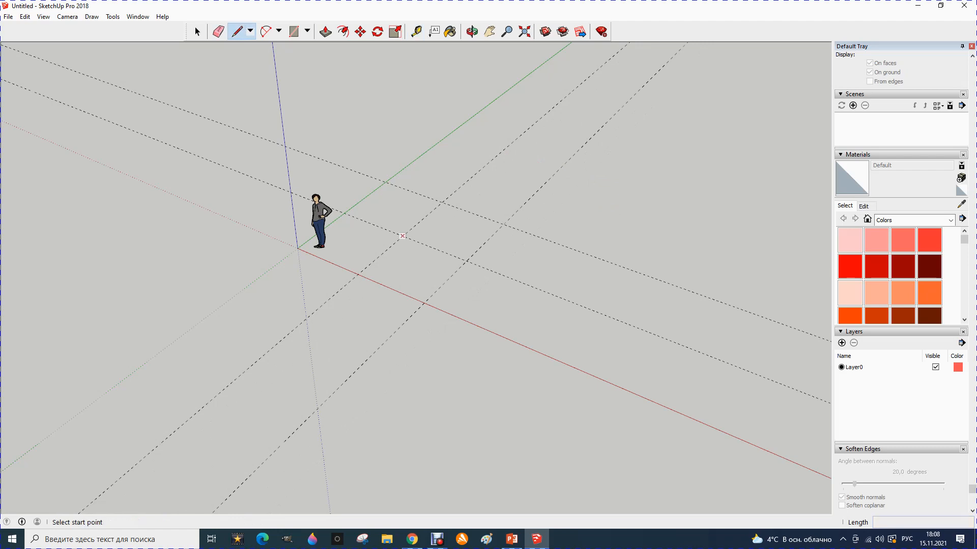
pyautogui.click(402, 236)
pyautogui.click(442, 202)
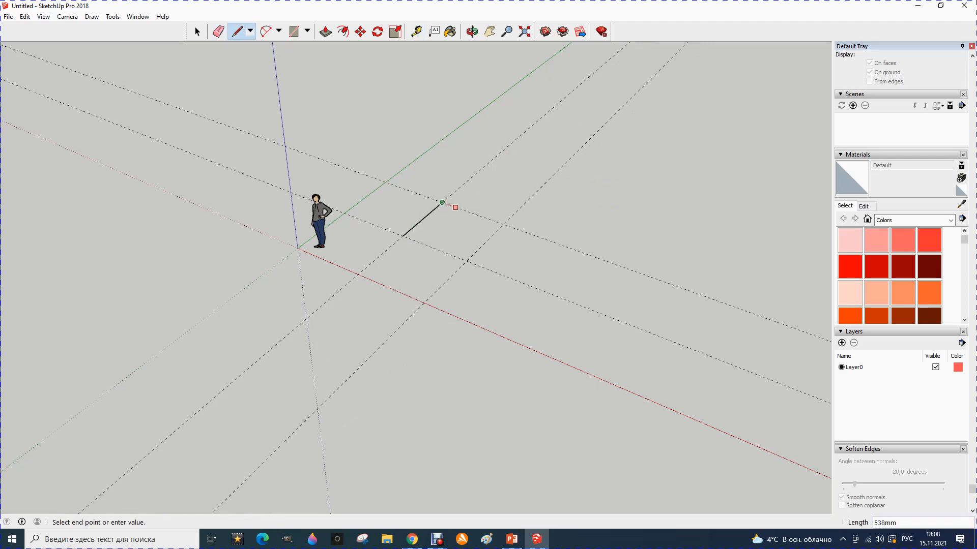
pyautogui.click(503, 224)
pyautogui.click(466, 260)
pyautogui.click(403, 236)
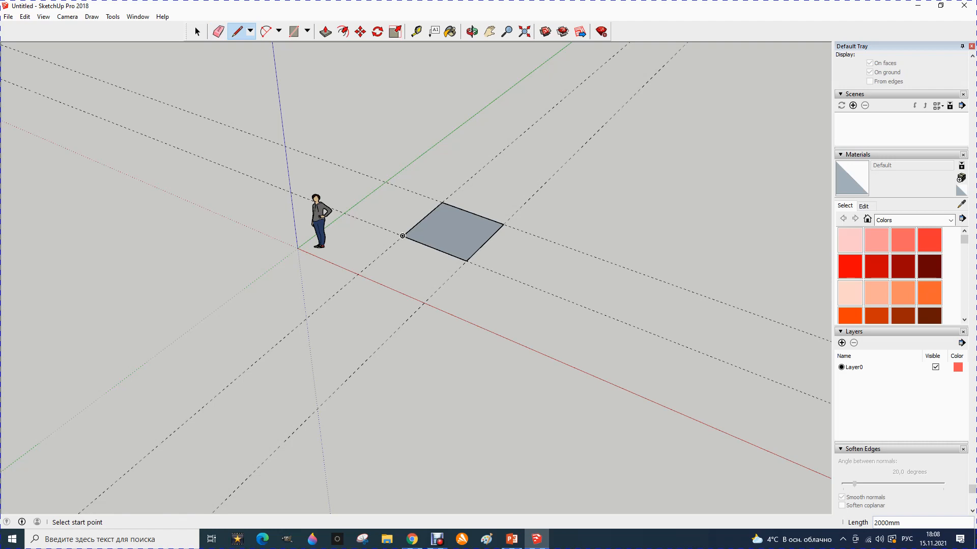
# Step: Delete all the guide lines around the square
pyautogui.click(219, 31)
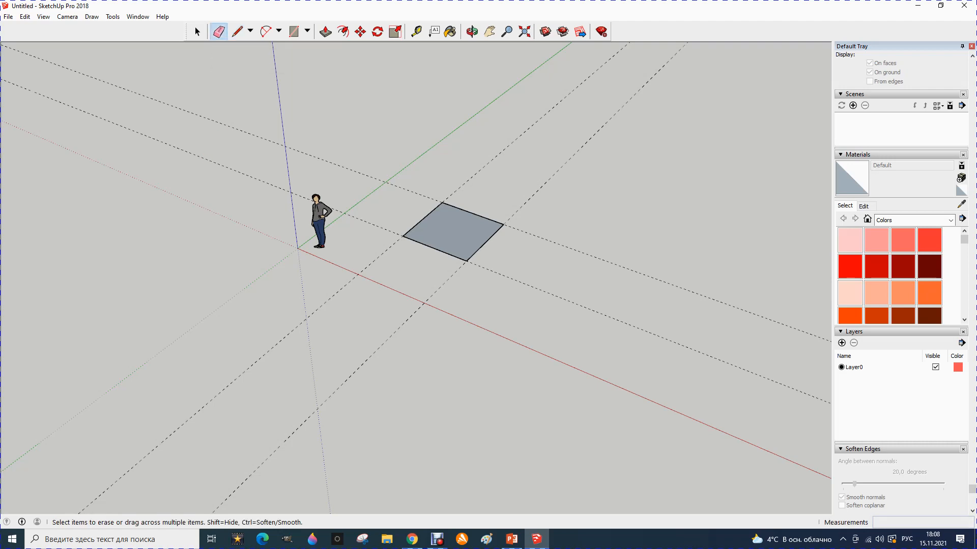
pyautogui.click(376, 260)
pyautogui.click(374, 225)
pyautogui.click(8, 16)
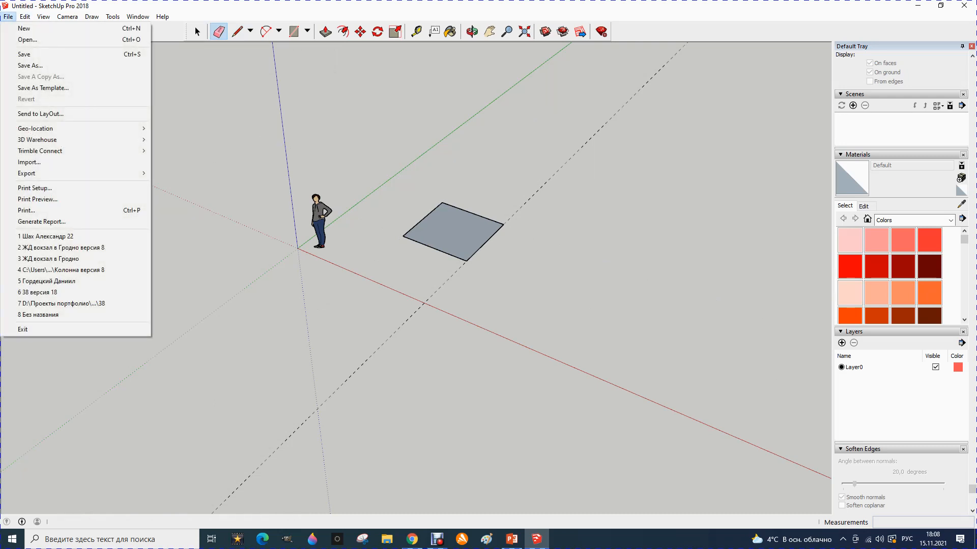
pyautogui.press('Right')
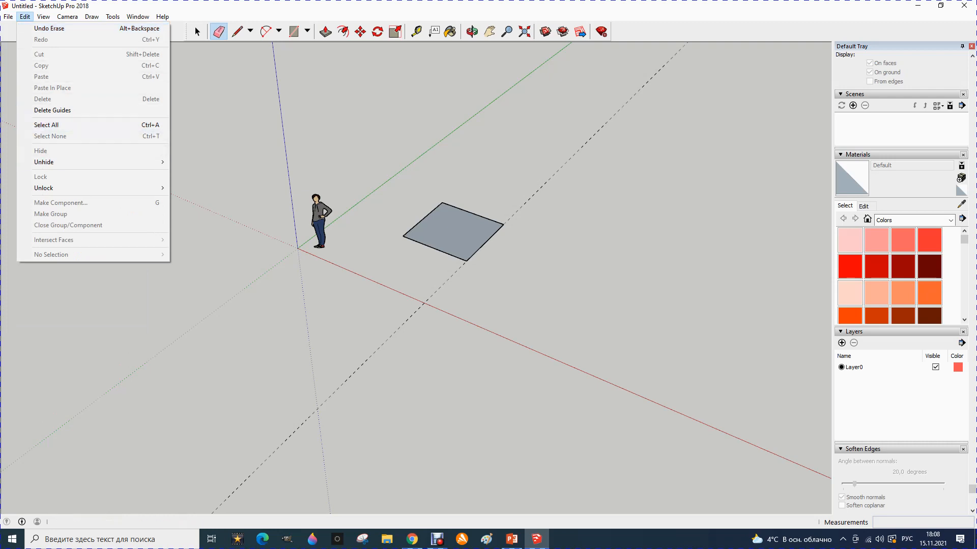
pyautogui.press('Escape')
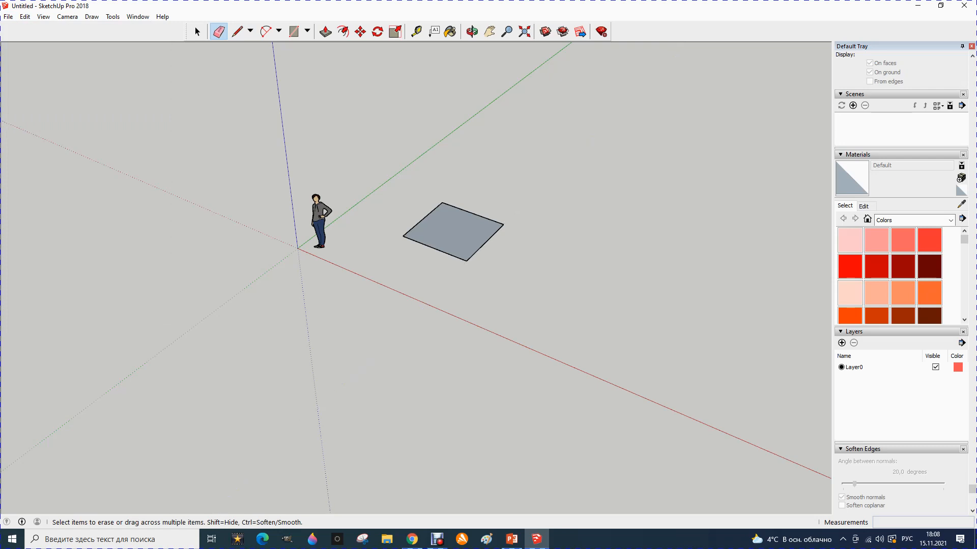
# Step: Push/Pull the square face upward by about 2373 mm to form a box
pyautogui.press('p')
pyautogui.click(453, 232)
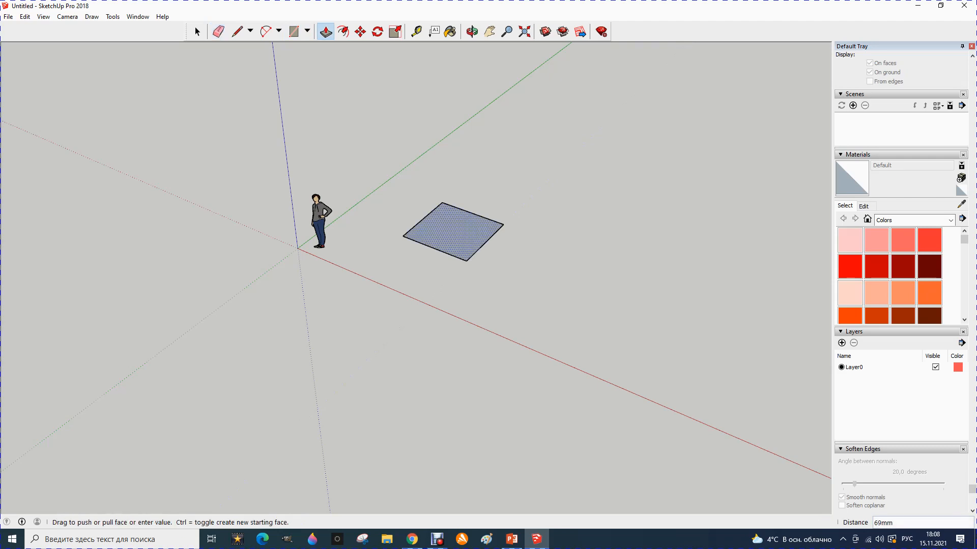
pyautogui.click(455, 155)
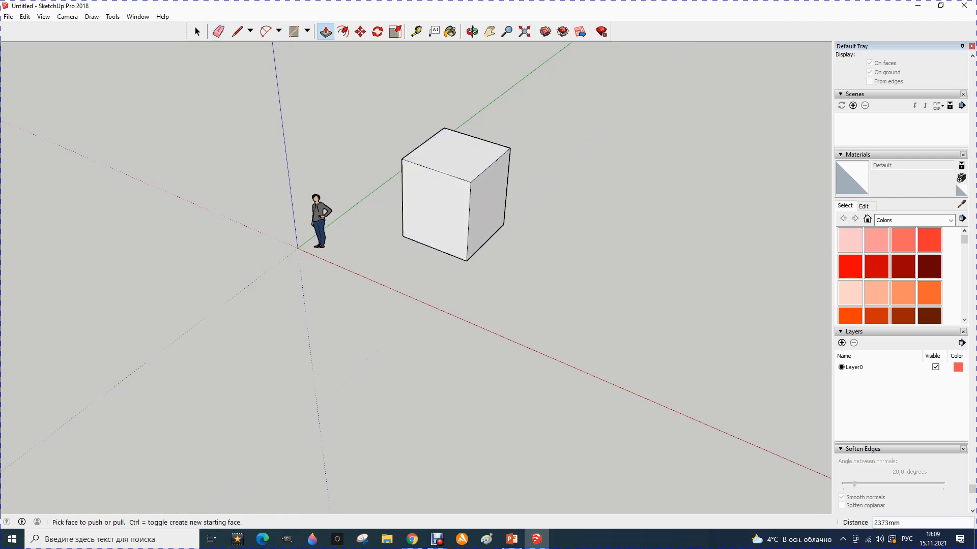
# Step: Draw a diagonal line across the box's front face, from its upper-left corner to its lower-right corner
pyautogui.scroll(4, 445, 138)
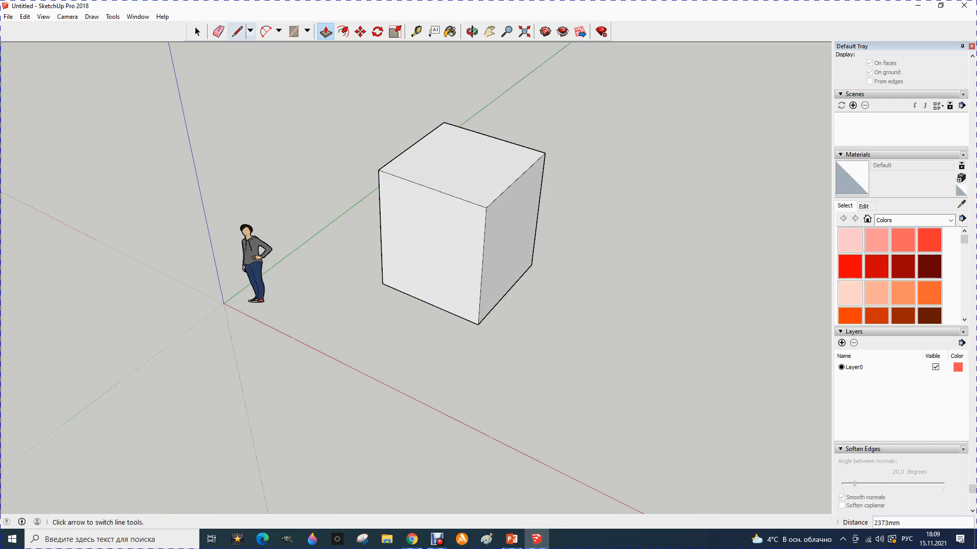
pyautogui.click(237, 32)
pyautogui.click(378, 169)
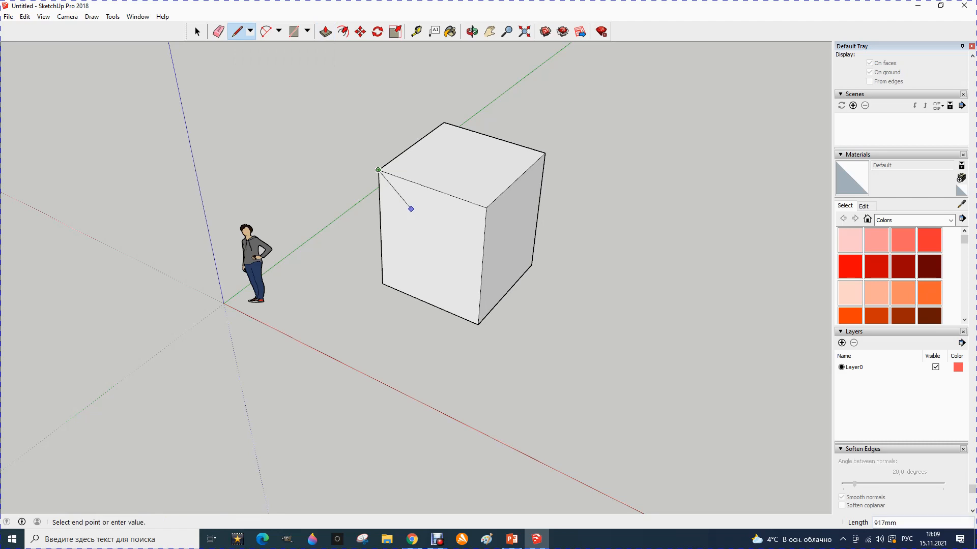
pyautogui.click(478, 324)
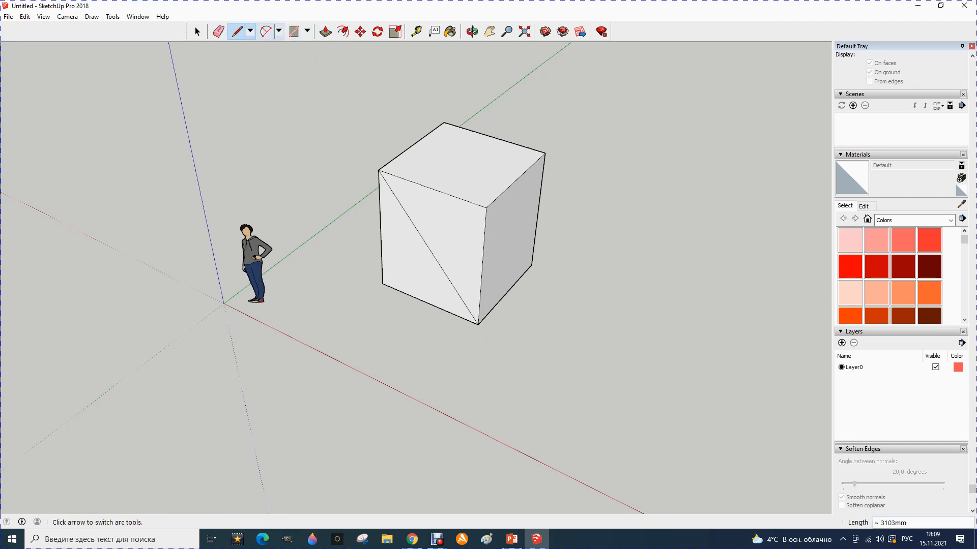
# Step: Try placing a circle at the diagonal's midpoint and erase the diagonal from the front face
pyautogui.click(307, 31)
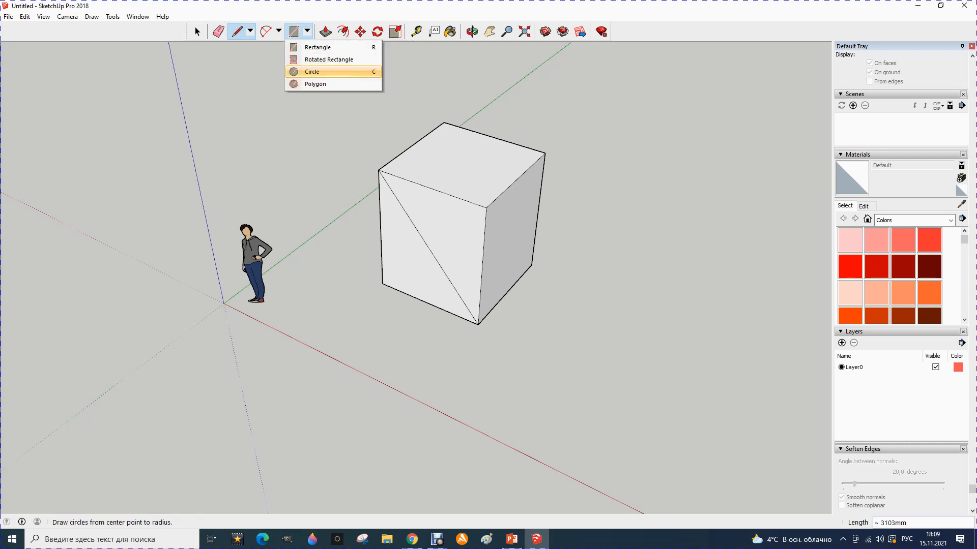
pyautogui.click(312, 72)
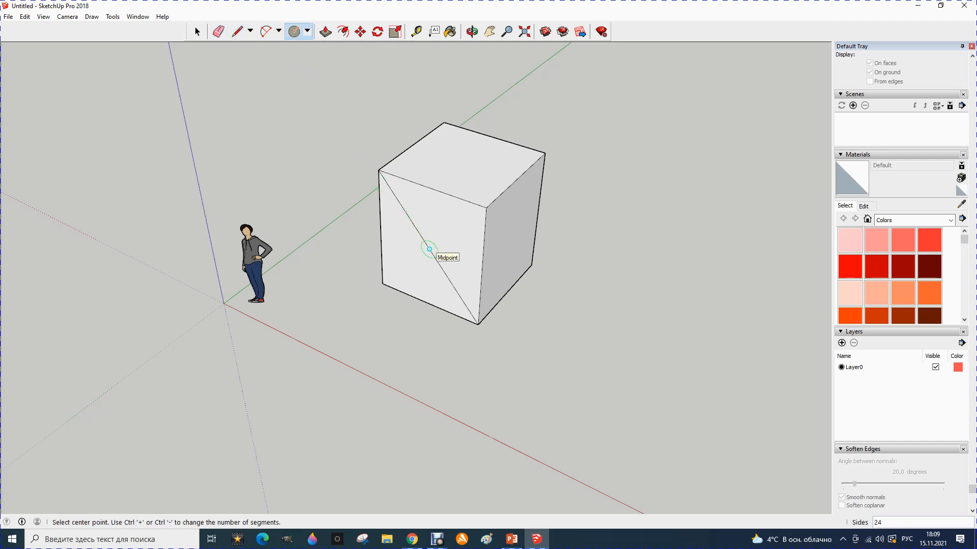
pyautogui.click(429, 249)
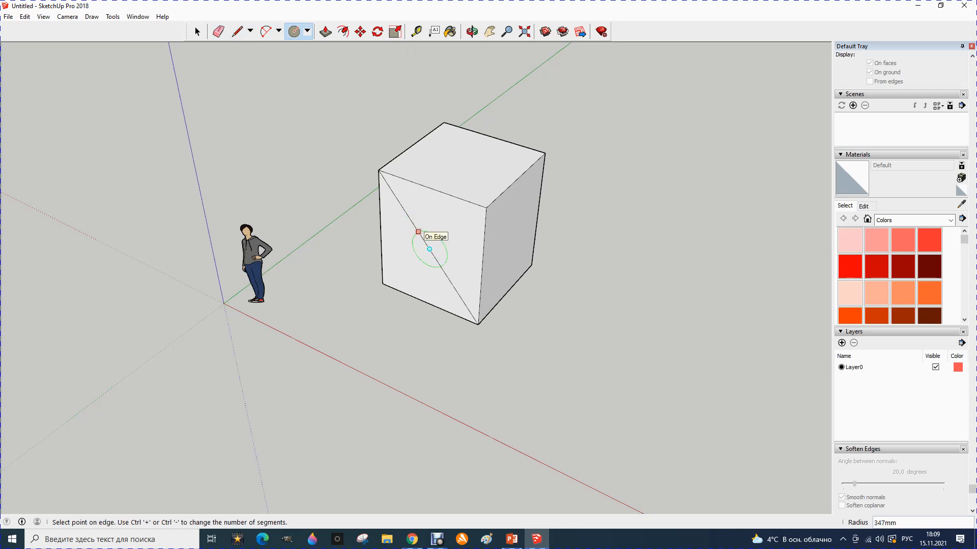
pyautogui.press('Escape')
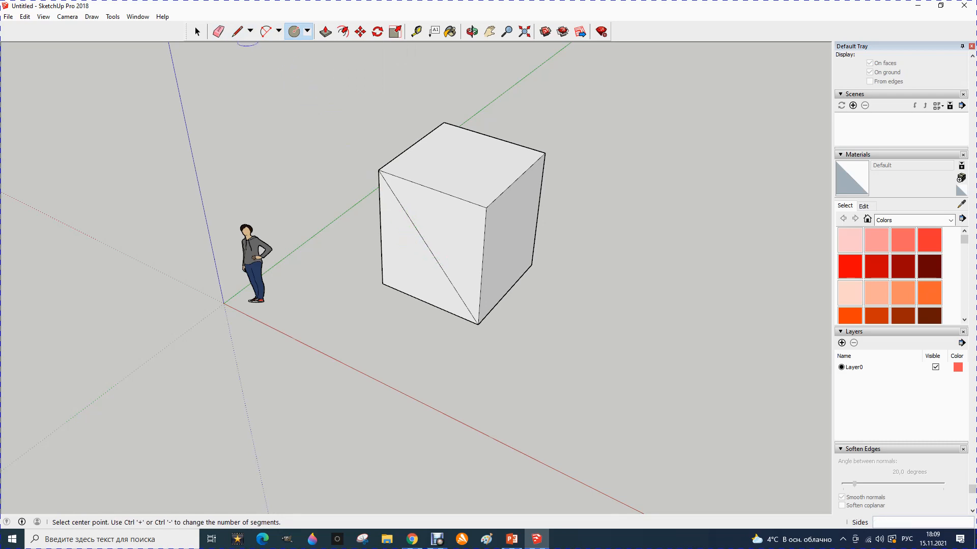
pyautogui.click(219, 32)
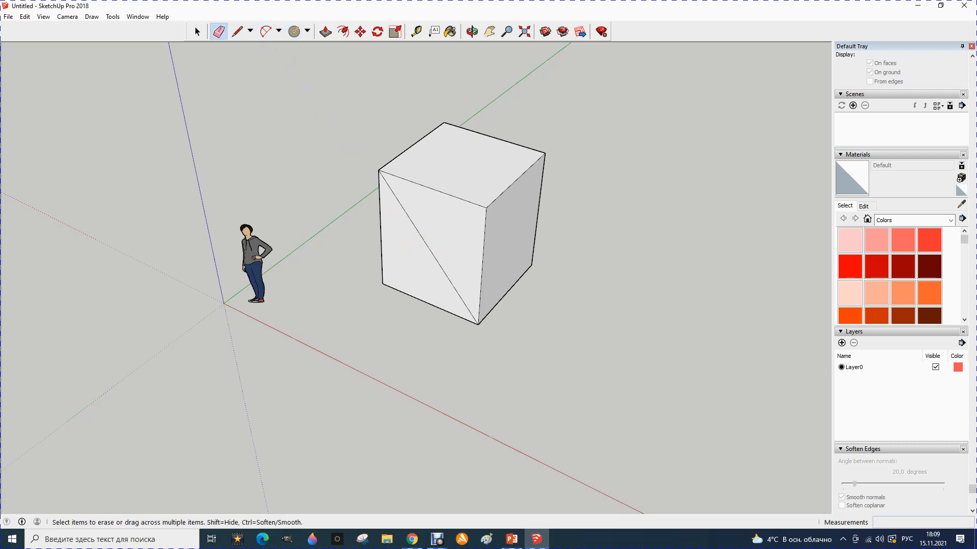
pyautogui.click(422, 238)
# Step: Add a vertical and a horizontal guide through the front face's edge midpoints so they cross at its centre
pyautogui.click(416, 32)
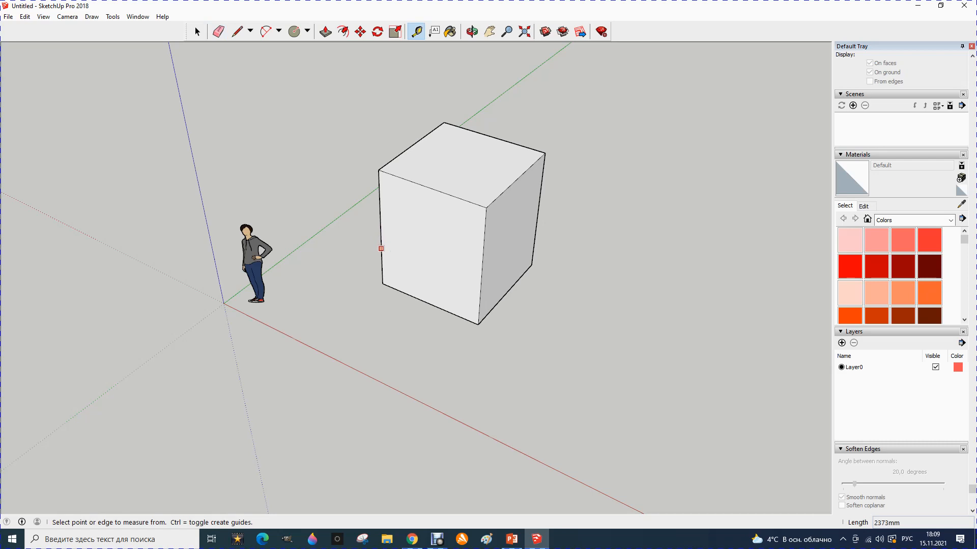
pyautogui.click(381, 249)
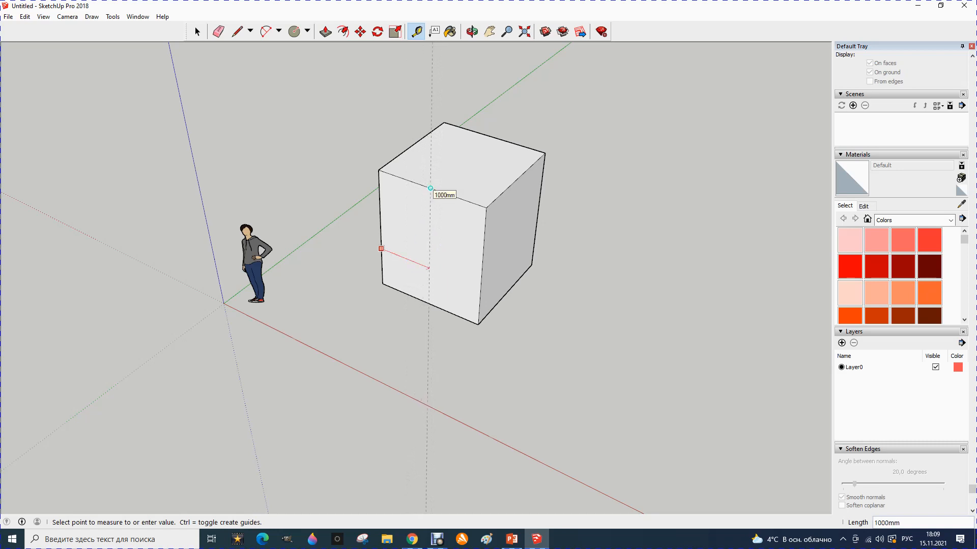
pyautogui.click(430, 188)
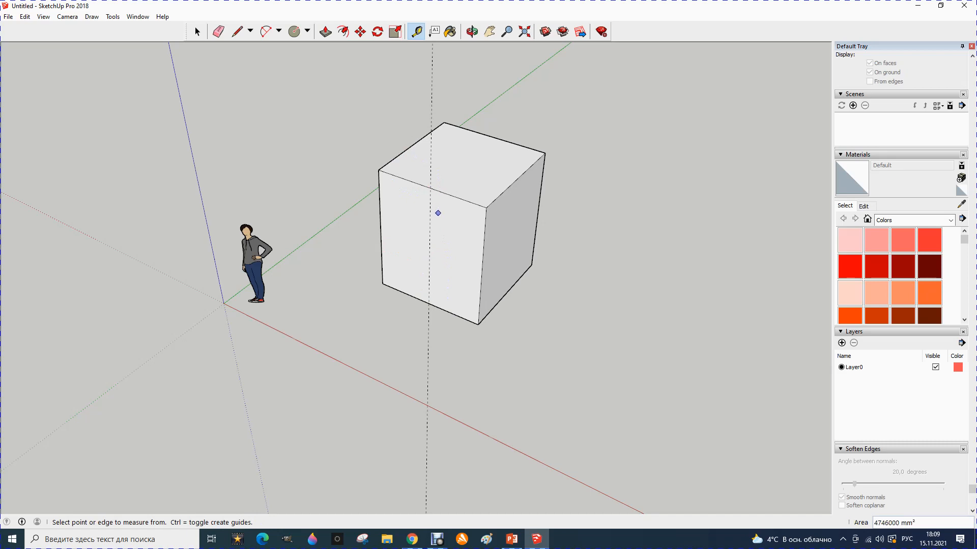
pyautogui.click(445, 310)
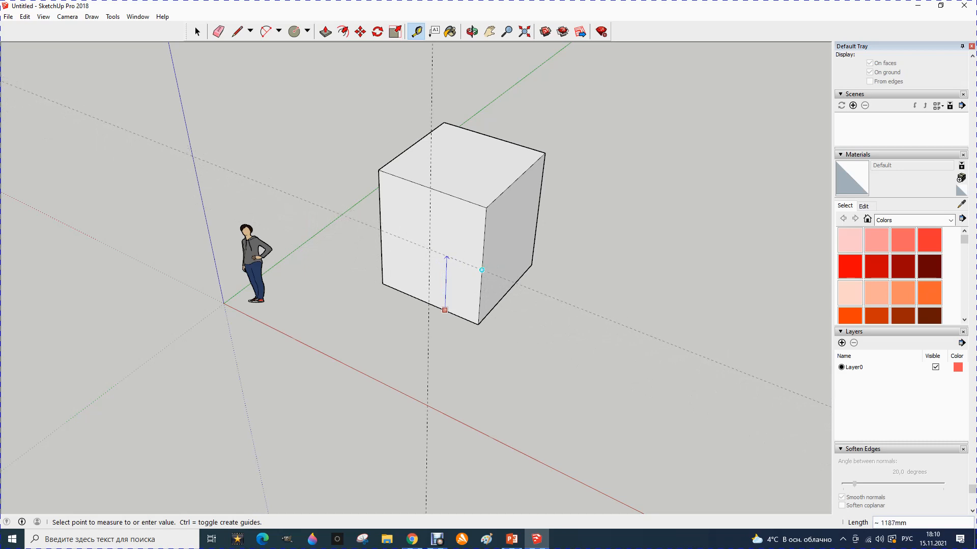
pyautogui.click(481, 270)
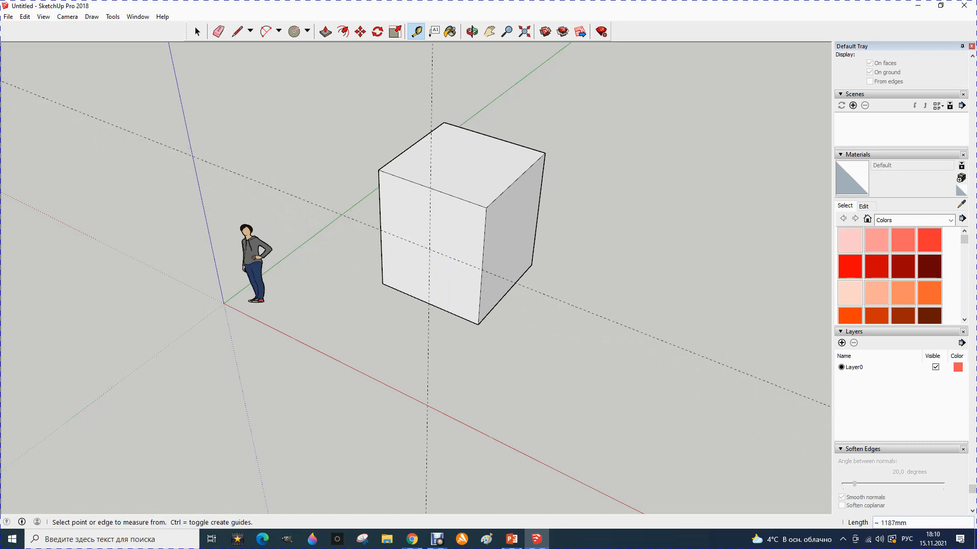
# Step: Draw a circle with a 200 mm radius on the front face, centred on the guide intersection
pyautogui.click(294, 31)
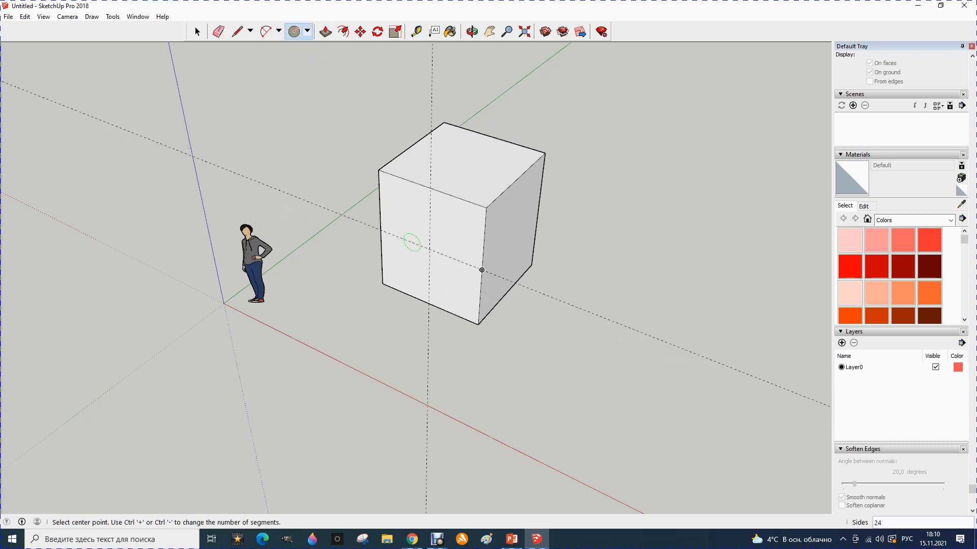
pyautogui.click(429, 249)
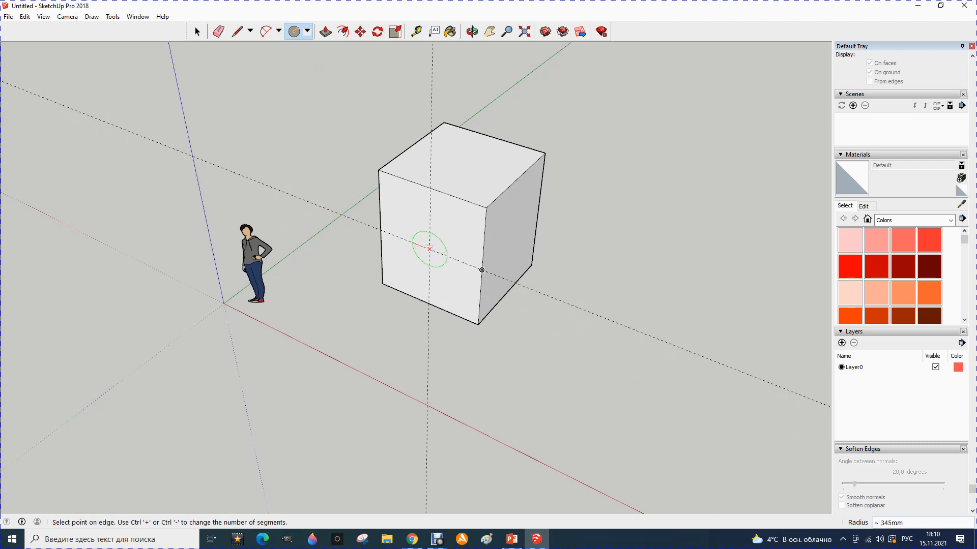
pyautogui.write('200')
pyautogui.press('Return')
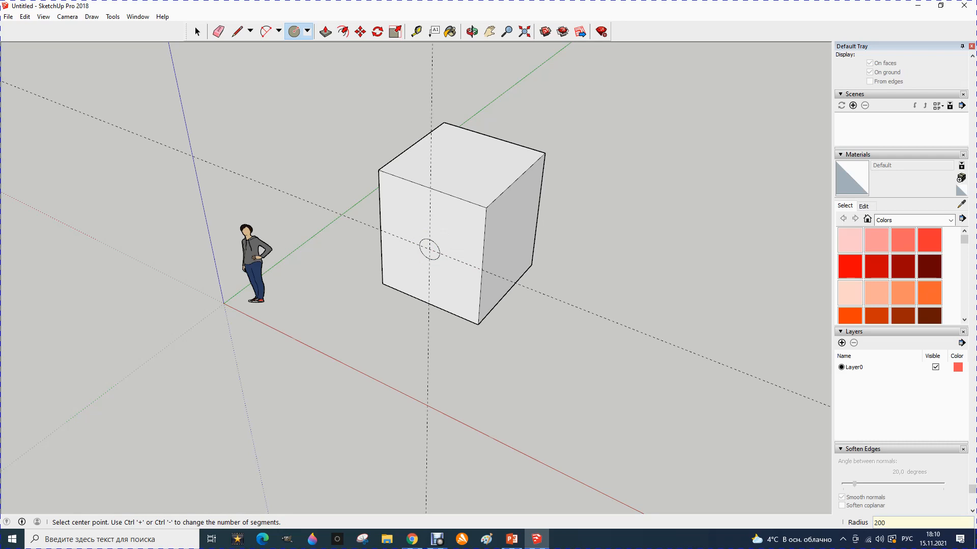
# Step: Push the circle on the front face 1000 mm into the box to make a hole
pyautogui.press('p')
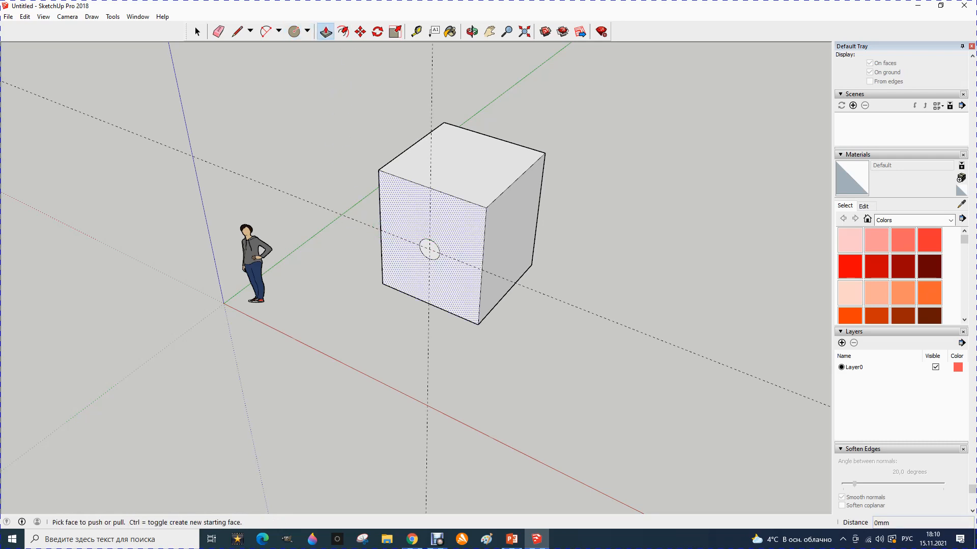
pyautogui.click(430, 249)
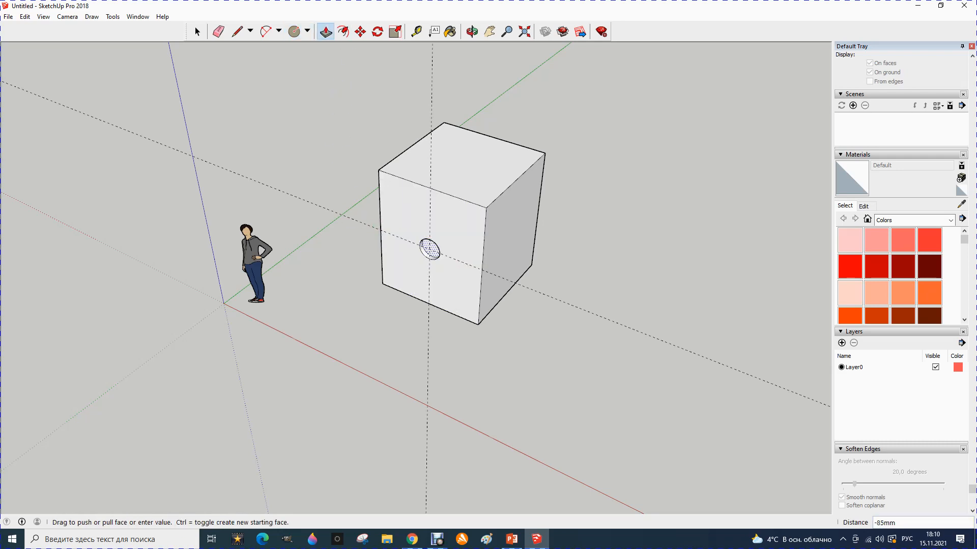
pyautogui.write('1000')
pyautogui.press('Return')
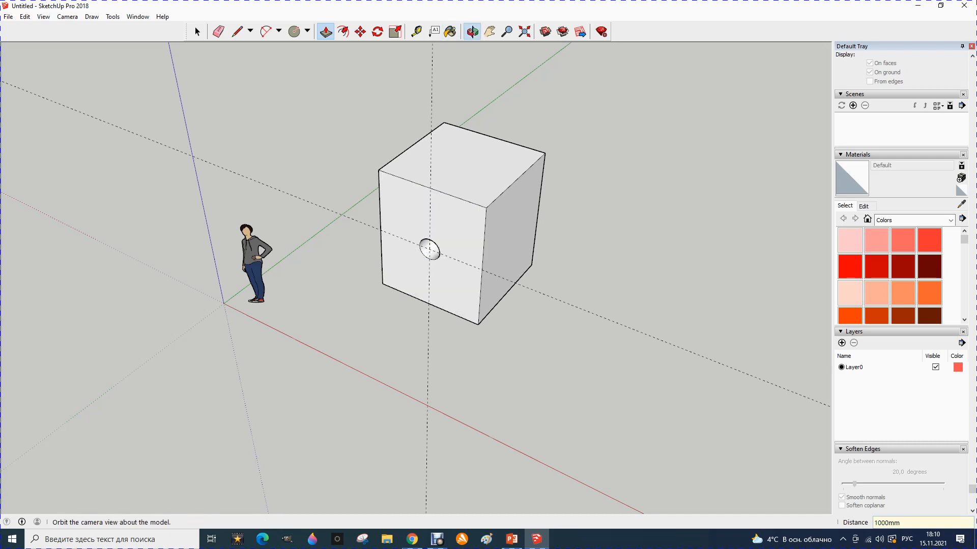
# Step: Place a guide 5000 mm below the front face's top edge
pyautogui.click(472, 32)
pyautogui.moveTo(432, 239); pyautogui.dragTo(443, 193)
pyautogui.scroll(5, 481, 211)
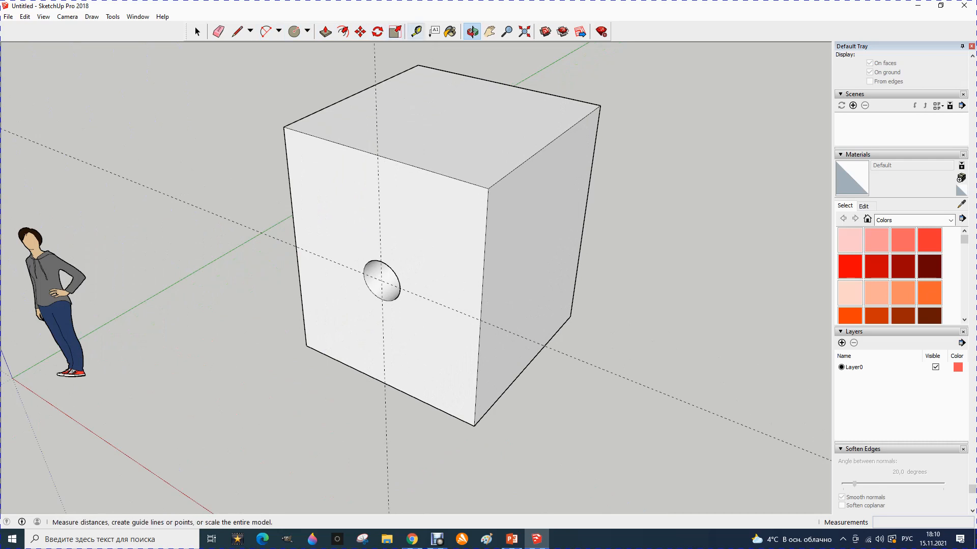
pyautogui.click(416, 32)
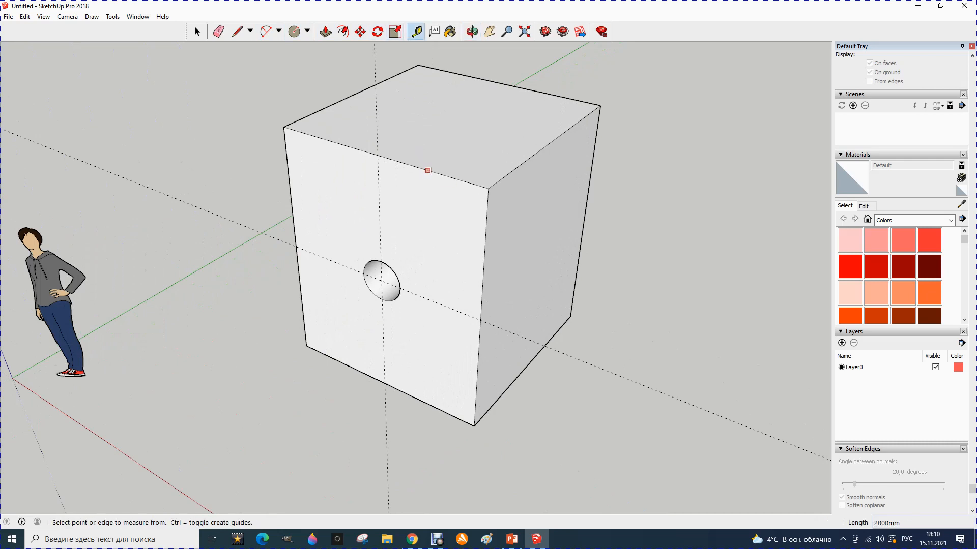
pyautogui.click(428, 171)
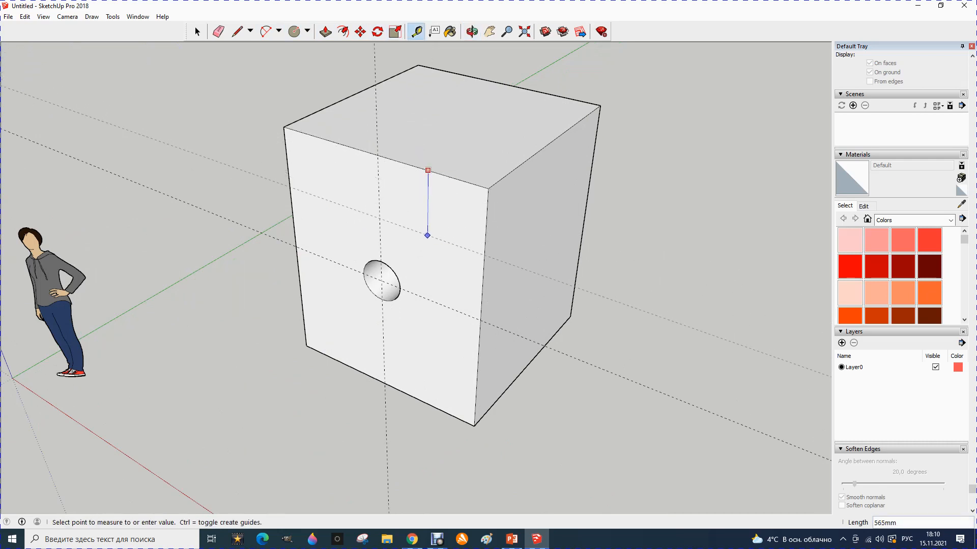
pyautogui.write('5000')
pyautogui.press('Return')
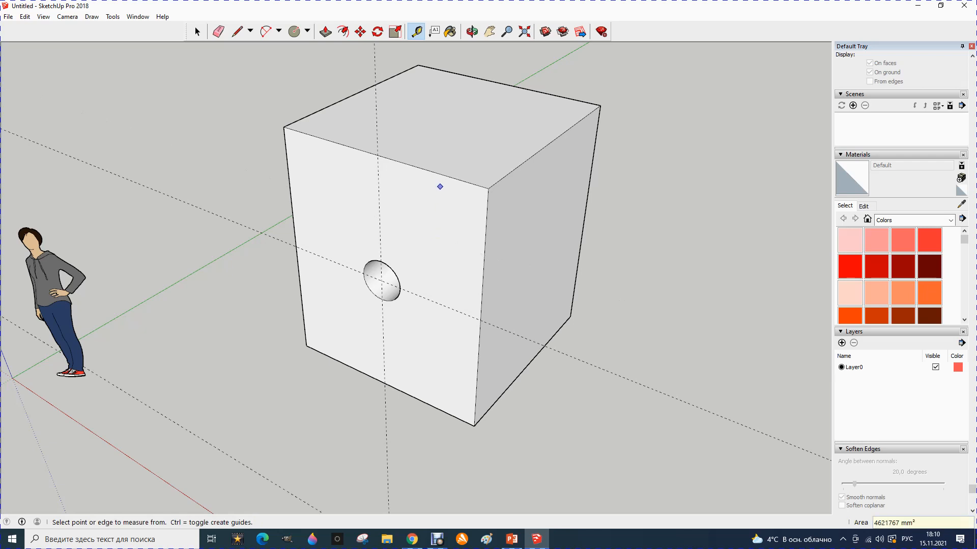
# Step: Add a guide 500 mm below the front face's top edge and another 500 mm in from its right edge
pyautogui.click(447, 176)
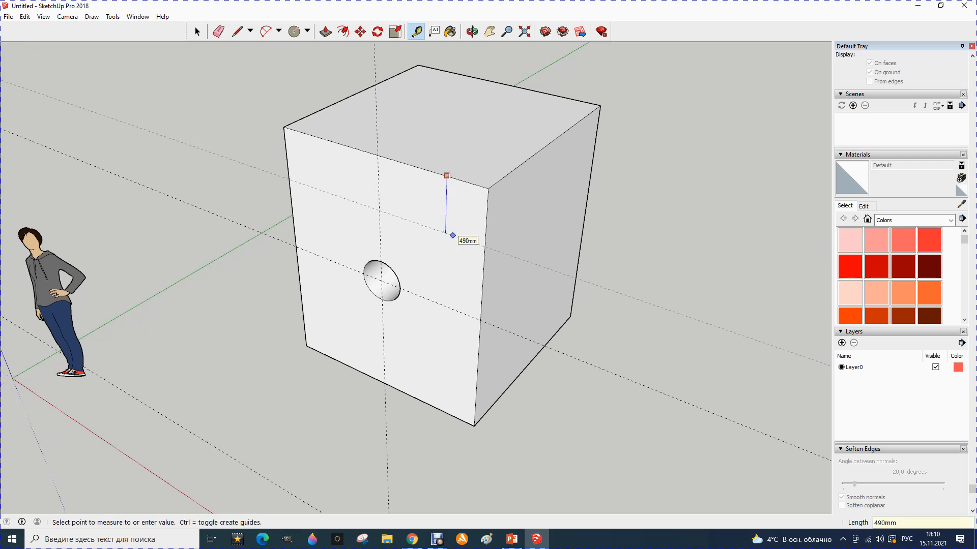
pyautogui.write('500')
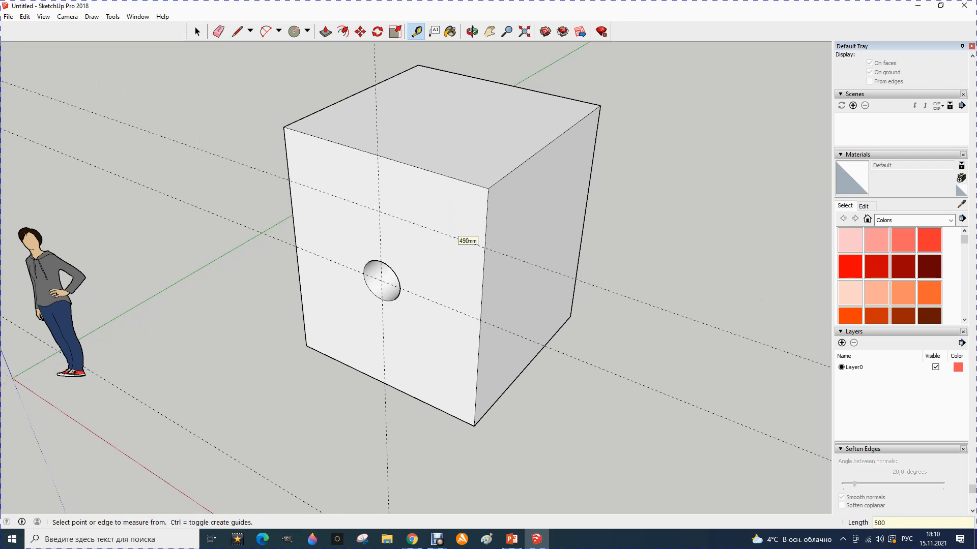
pyautogui.press('Return')
pyautogui.click(486, 222)
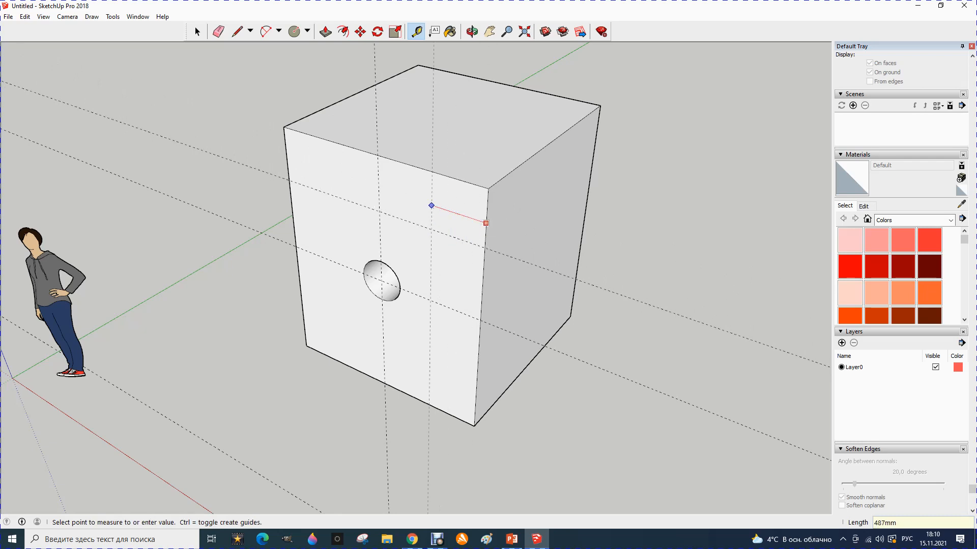
pyautogui.write('500')
pyautogui.press('Return')
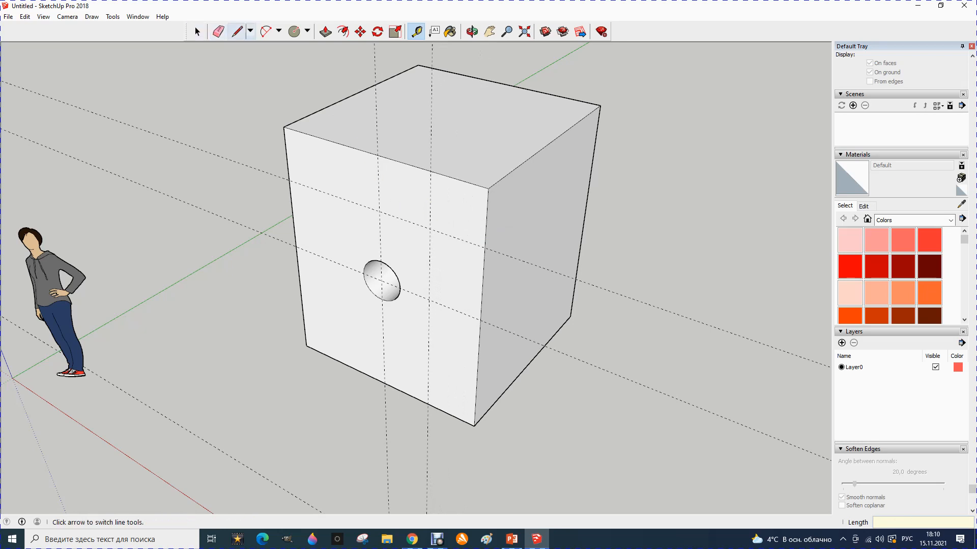
# Step: Outline a 500 mm square along the guides in the upper-right corner of the front face with the Line tool
pyautogui.click(237, 32)
pyautogui.click(430, 171)
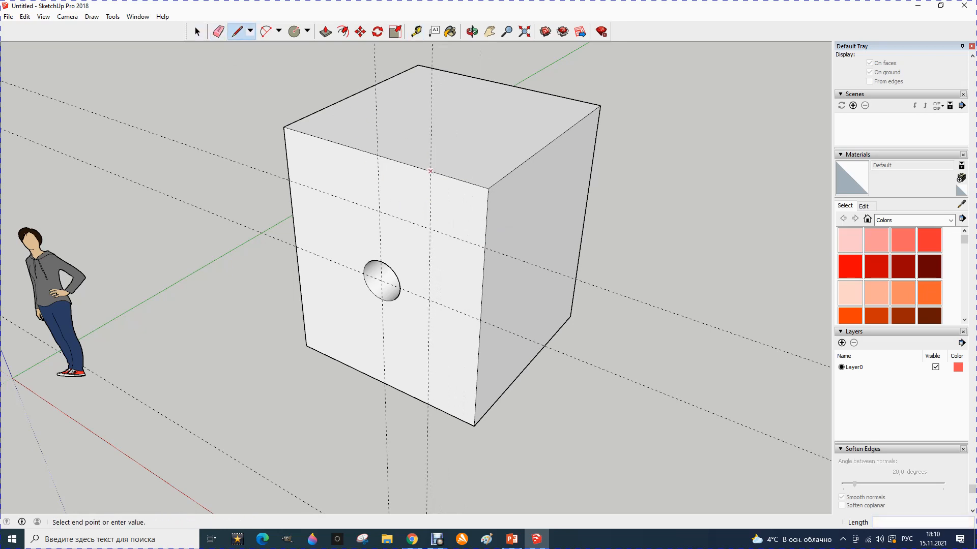
pyautogui.write('500')
pyautogui.press('Return')
pyautogui.press('Escape')
# Step: Push the corner square 500 mm into the box to cut a notch
pyautogui.click(325, 32)
pyautogui.click(459, 209)
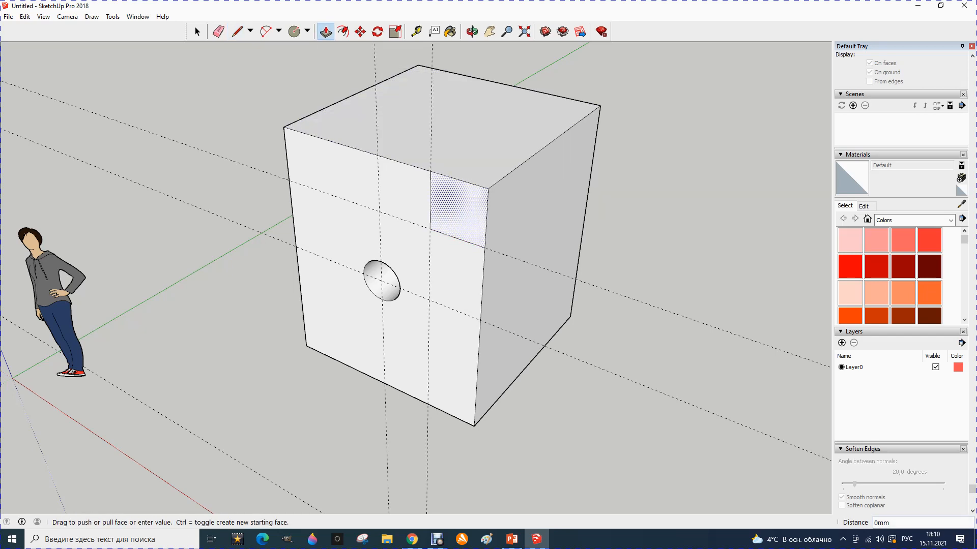
pyautogui.write('500')
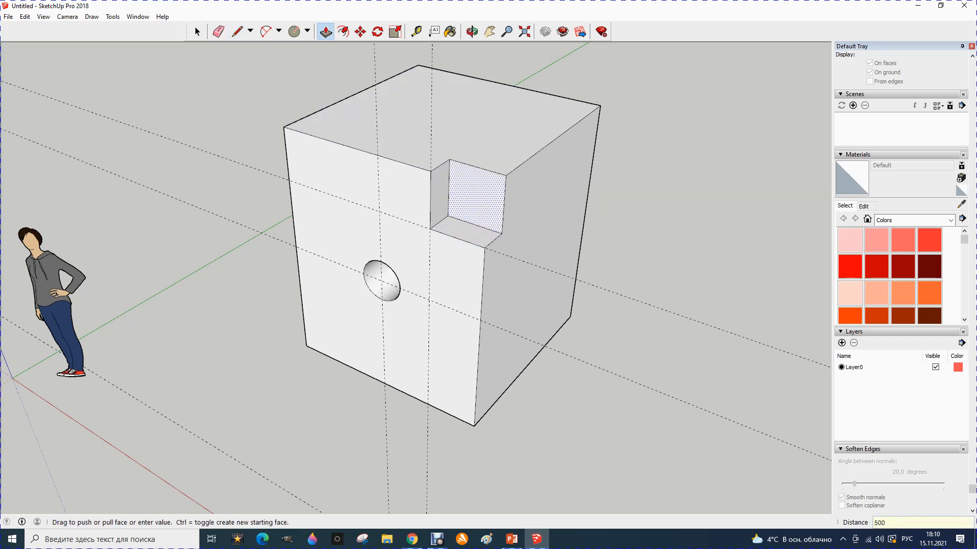
pyautogui.press('Return')
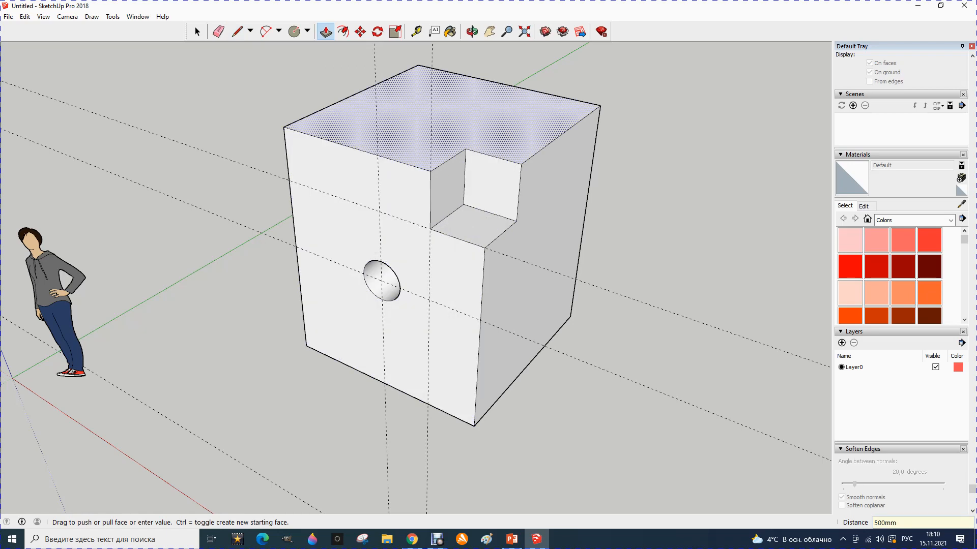
# Step: Erase all the guides from the model
pyautogui.scroll(-5, 441, 155)
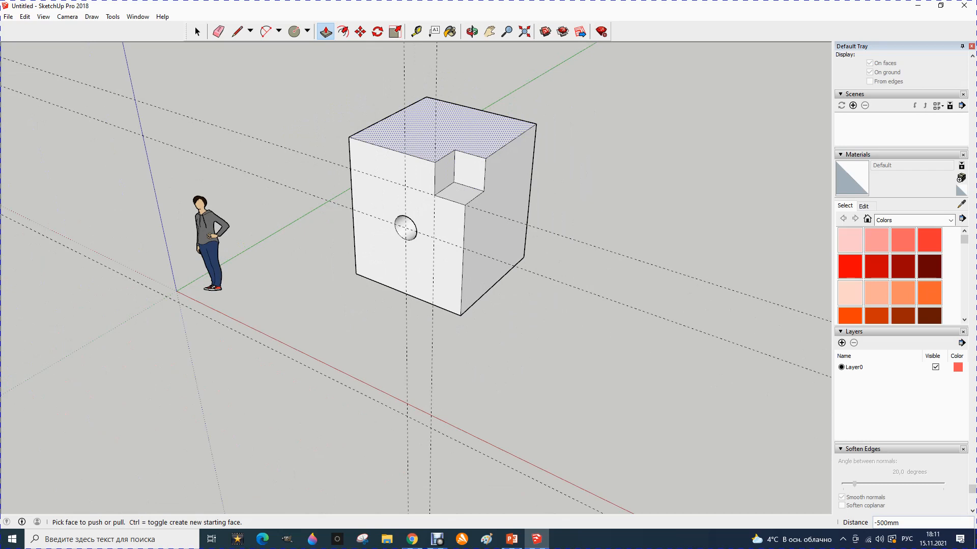
pyautogui.press('e')
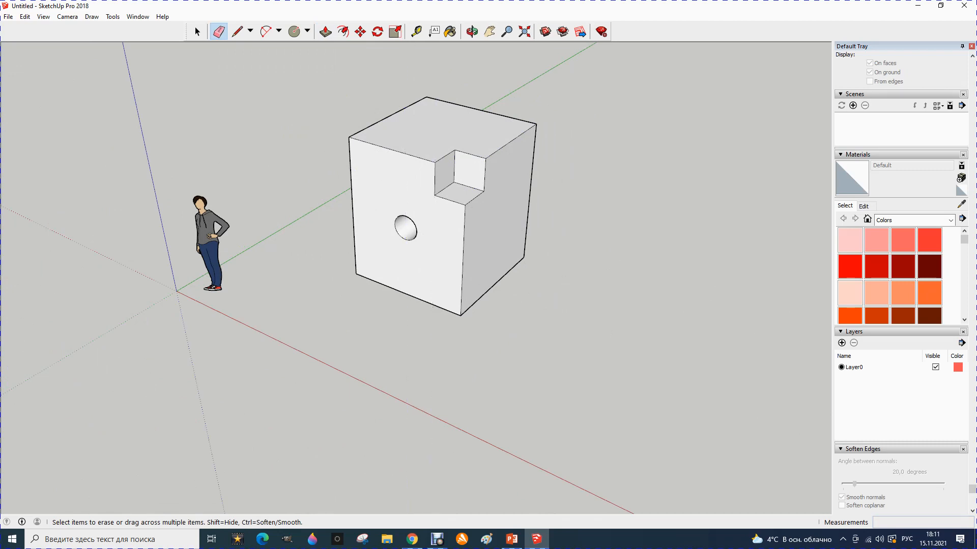
pyautogui.scroll(-2, 456, 173)
pyautogui.scroll(-2, 204, 51)
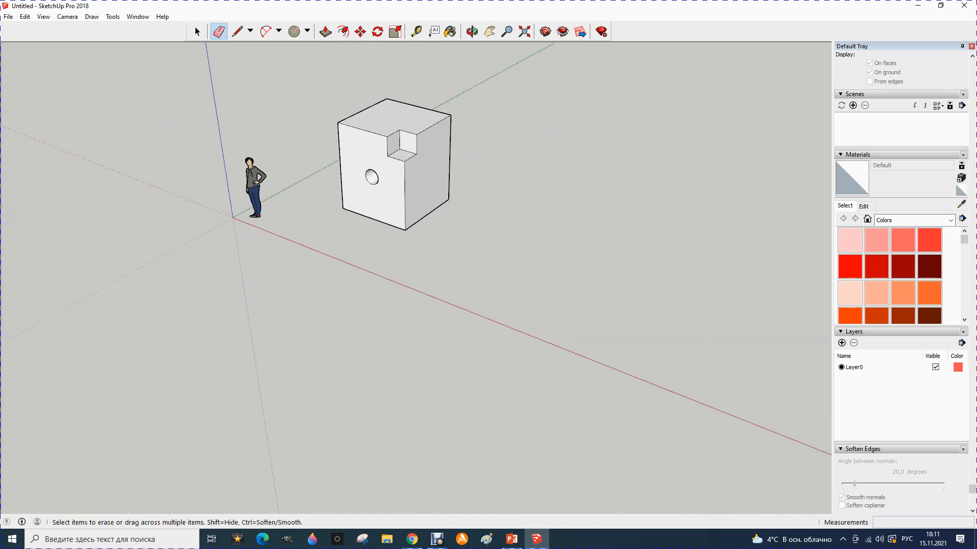
pyautogui.scroll(1, 452, 56)
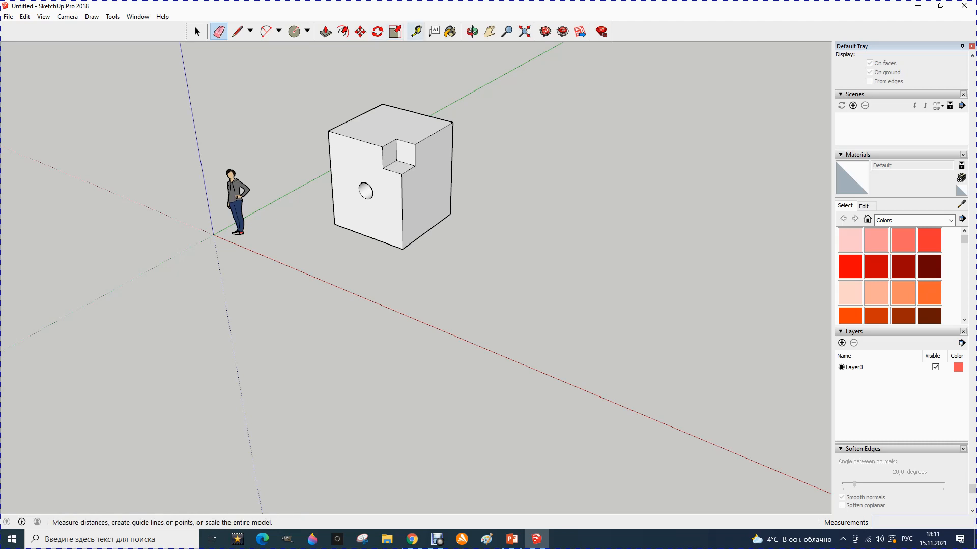
# Step: Add two guides parallel to the red axis in front of the box, offsetting the second from the first towards the box
pyautogui.click(416, 32)
pyautogui.scroll(1, 428, 176)
pyautogui.scroll(1, 428, 176)
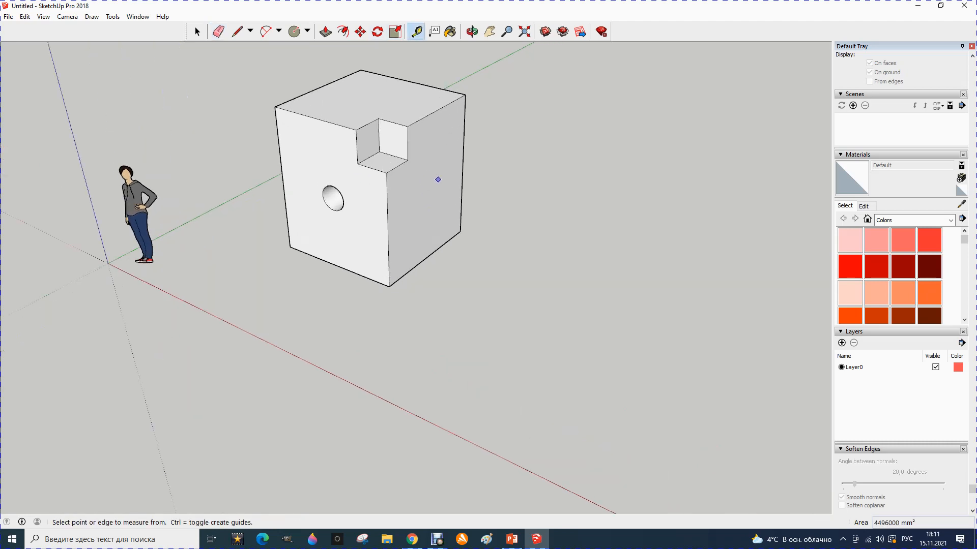
pyautogui.click(382, 399)
pyautogui.click(422, 362)
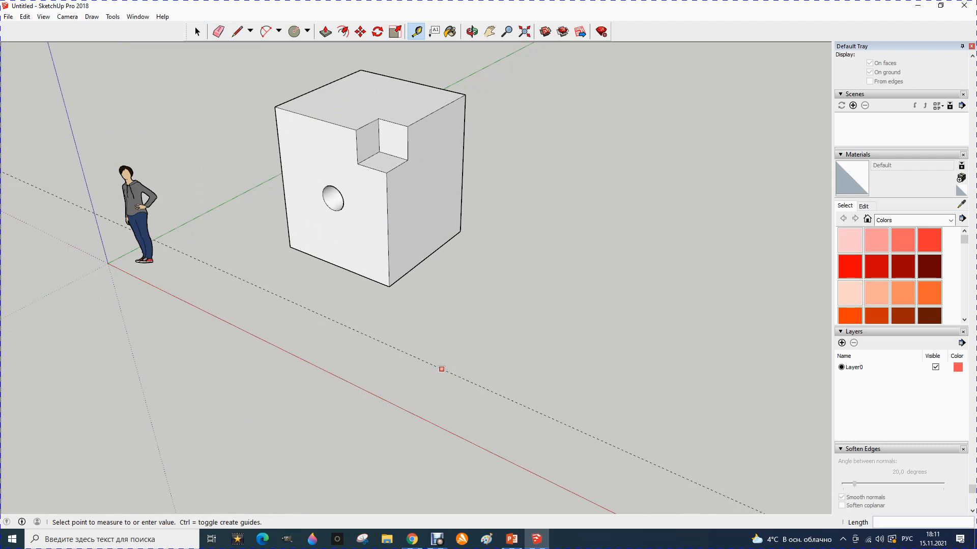
pyautogui.click(458, 340)
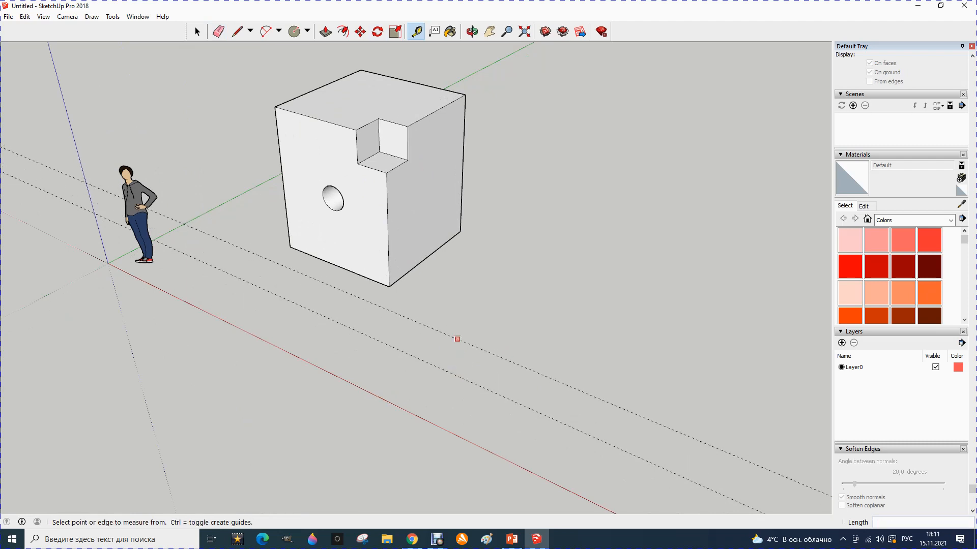
# Step: Add a finite guide segment from the box's nearest bottom corner, continuing the line of the front face's bottom edge
pyautogui.click(411, 269)
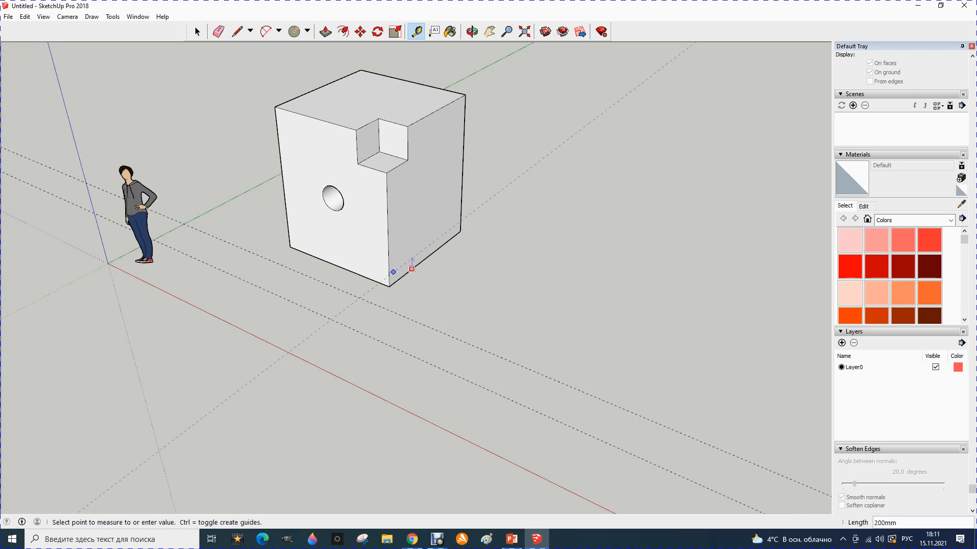
pyautogui.press('Escape')
pyautogui.click(388, 254)
pyautogui.click(388, 254)
pyautogui.click(389, 286)
pyautogui.write('200')
pyautogui.press('Return')
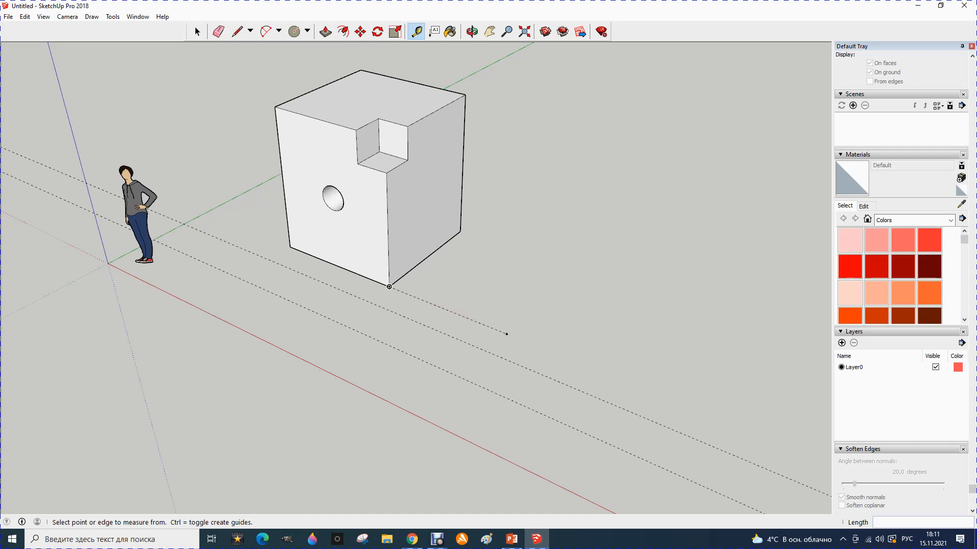
# Step: Add a 2000 mm guide segment from the free end of the first segment, heading back alongside the box
pyautogui.click(506, 334)
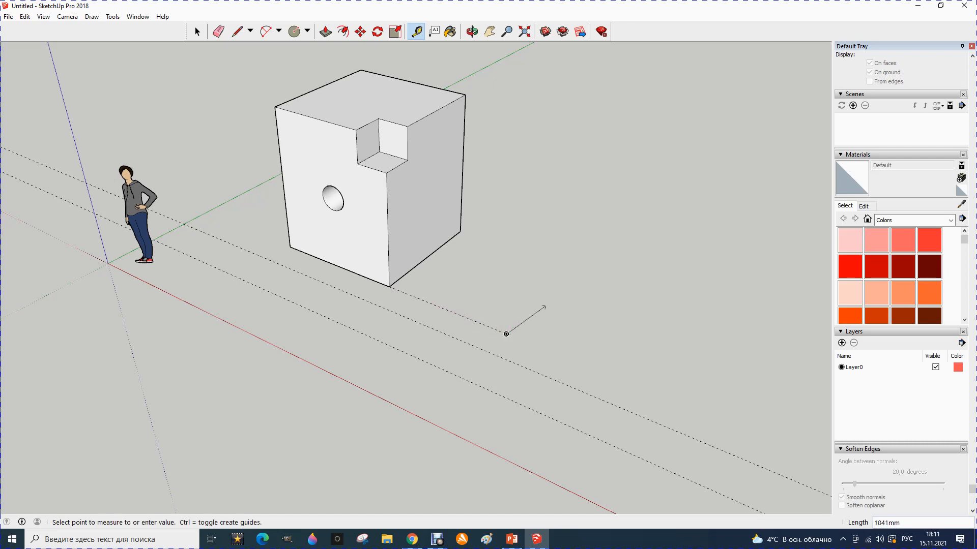
pyautogui.write('2000')
pyautogui.press('Return')
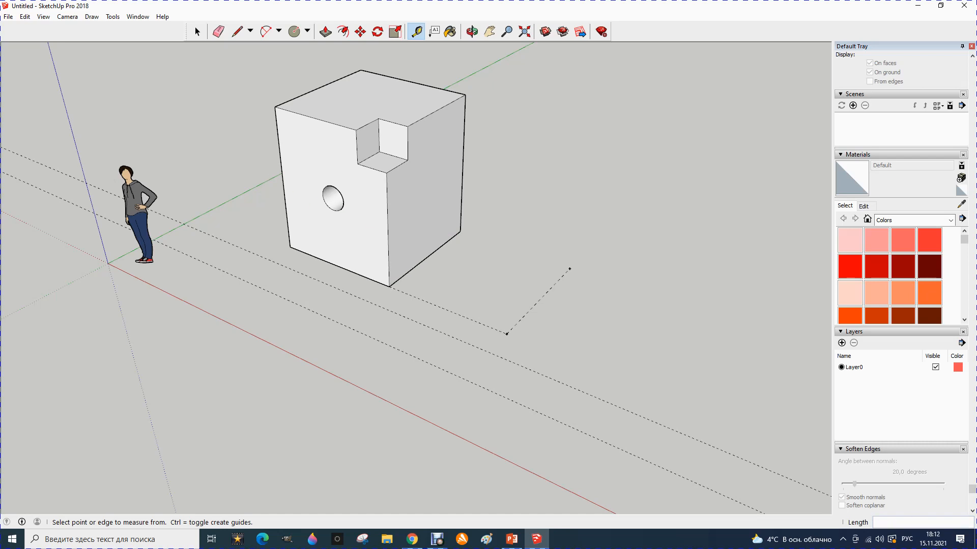
# Step: Add two vertical guides on the front face, the first offset from its left edge and the second from the first guide
pyautogui.click(281, 165)
pyautogui.click(303, 169)
pyautogui.click(303, 169)
pyautogui.click(301, 156)
pyautogui.click(302, 162)
pyautogui.click(327, 169)
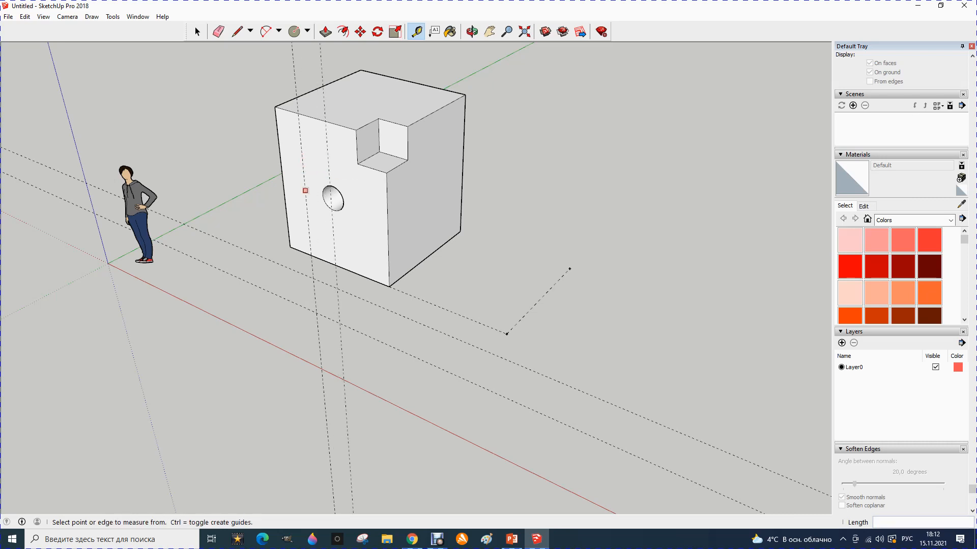